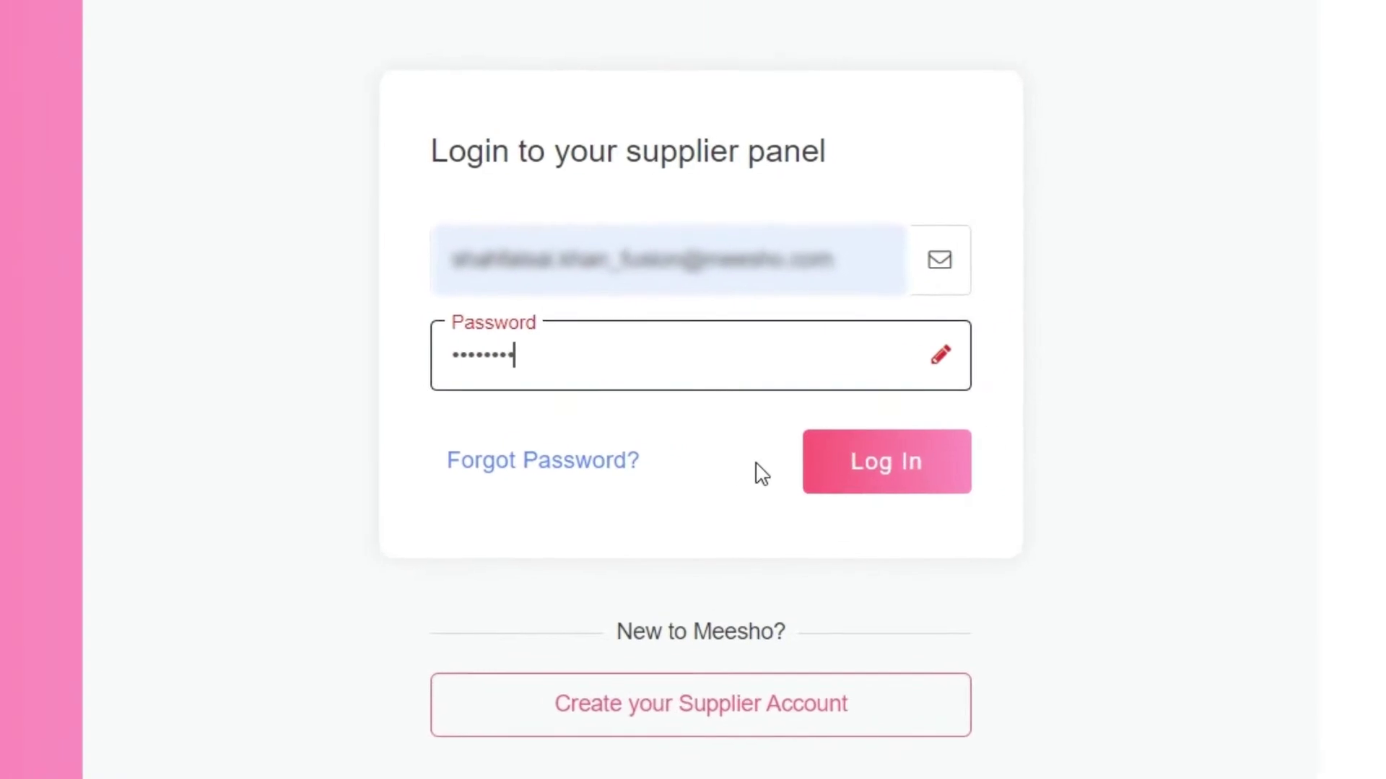
# Log in, then bring up Support's Account help topics.
pyautogui.click(827, 460)
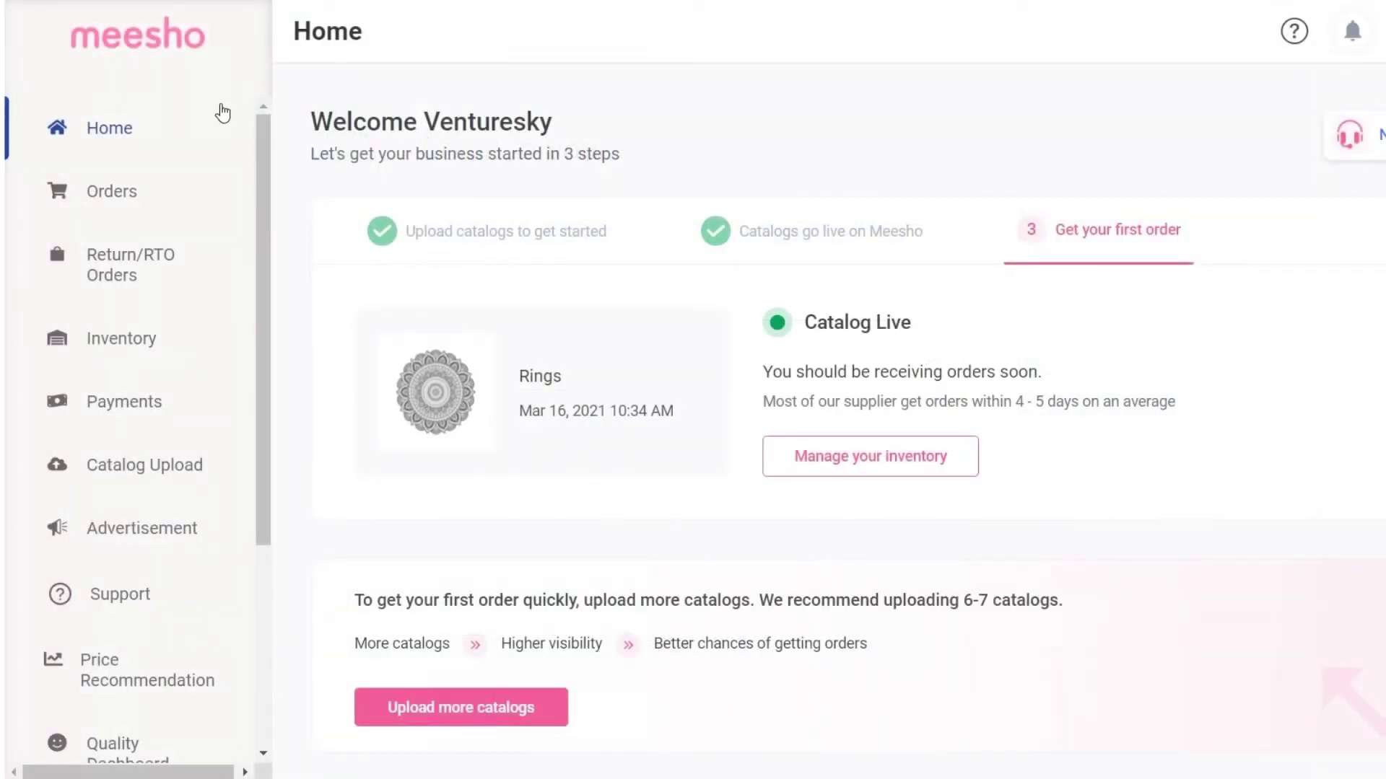
pyautogui.scroll(-1, 252, 217)
pyautogui.scroll(-1, 249, 271)
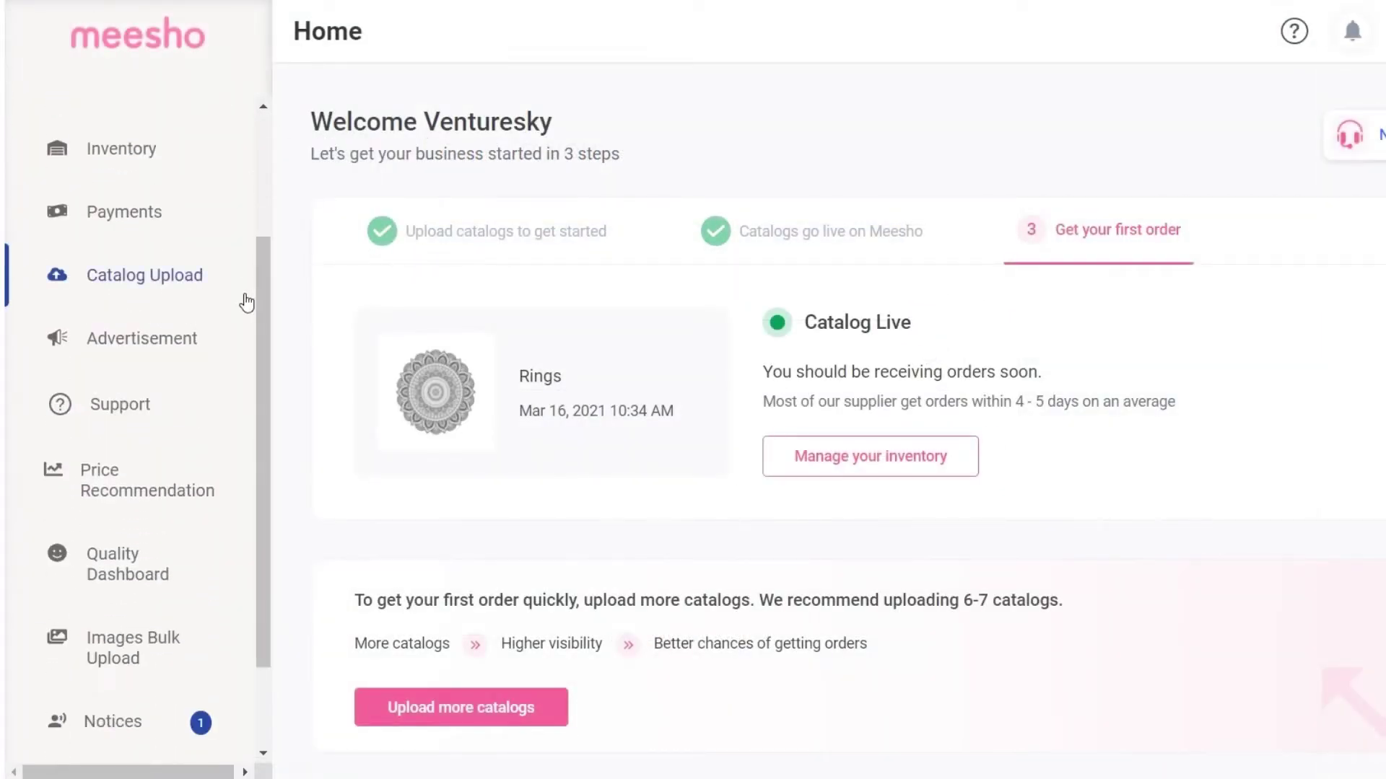
pyautogui.click(188, 430)
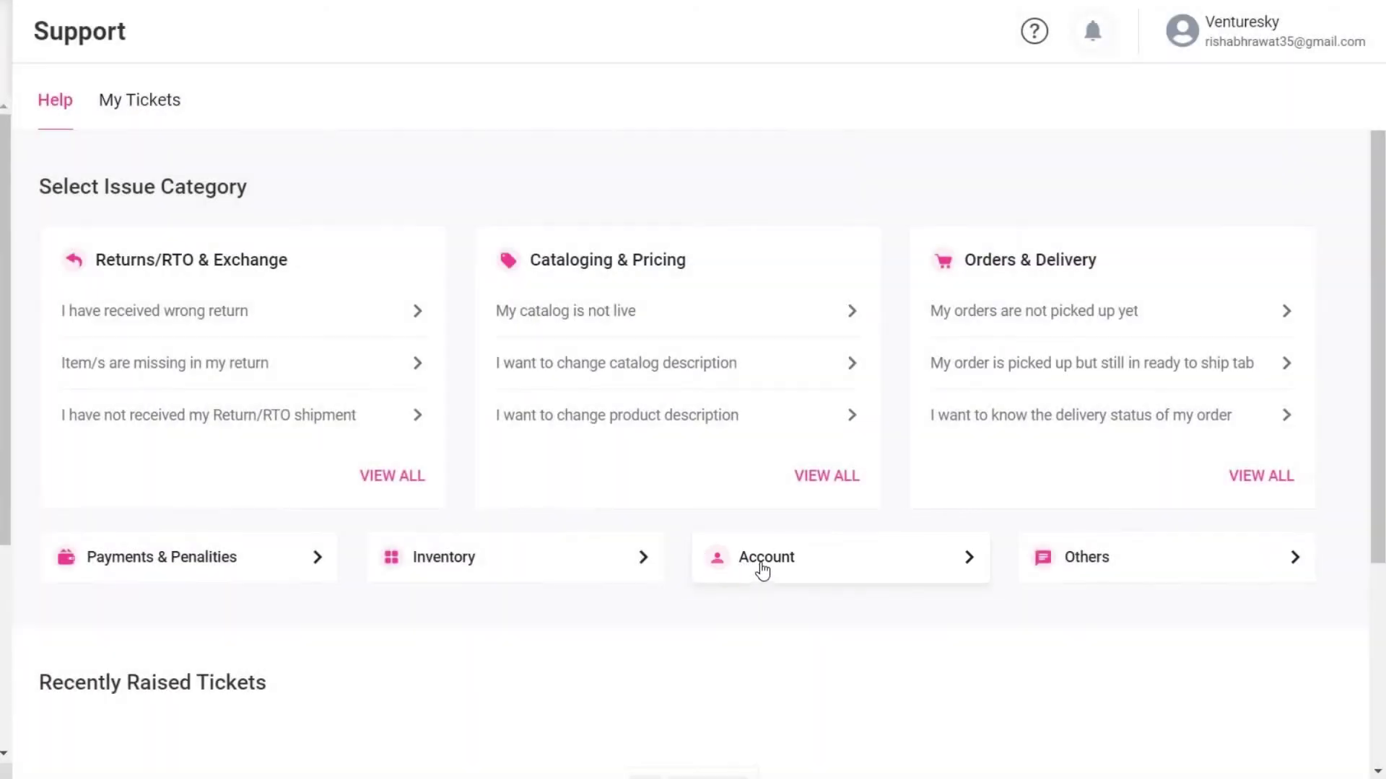
pyautogui.click(762, 570)
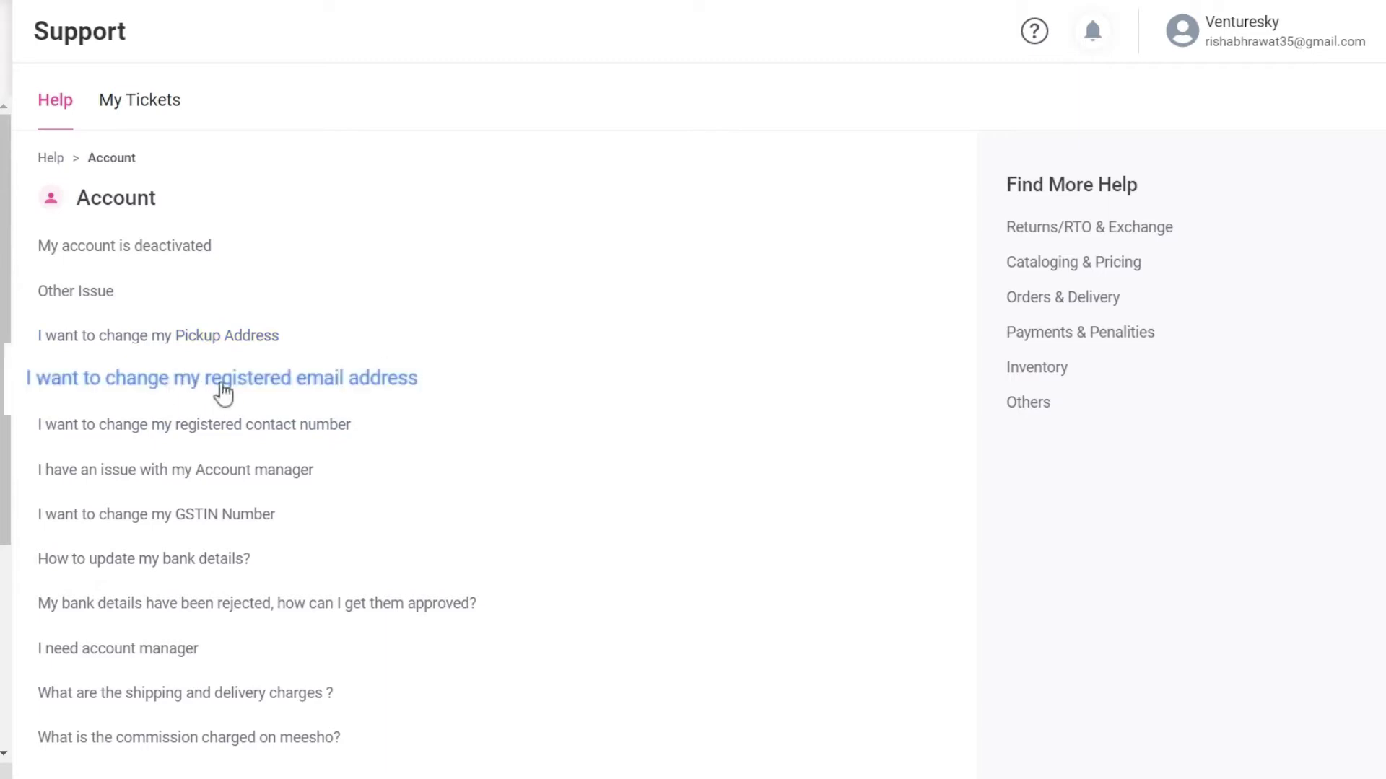
# Raise a ticket from 'I want to change my registered email address' and begin the current email.
pyautogui.click(270, 396)
pyautogui.click(252, 467)
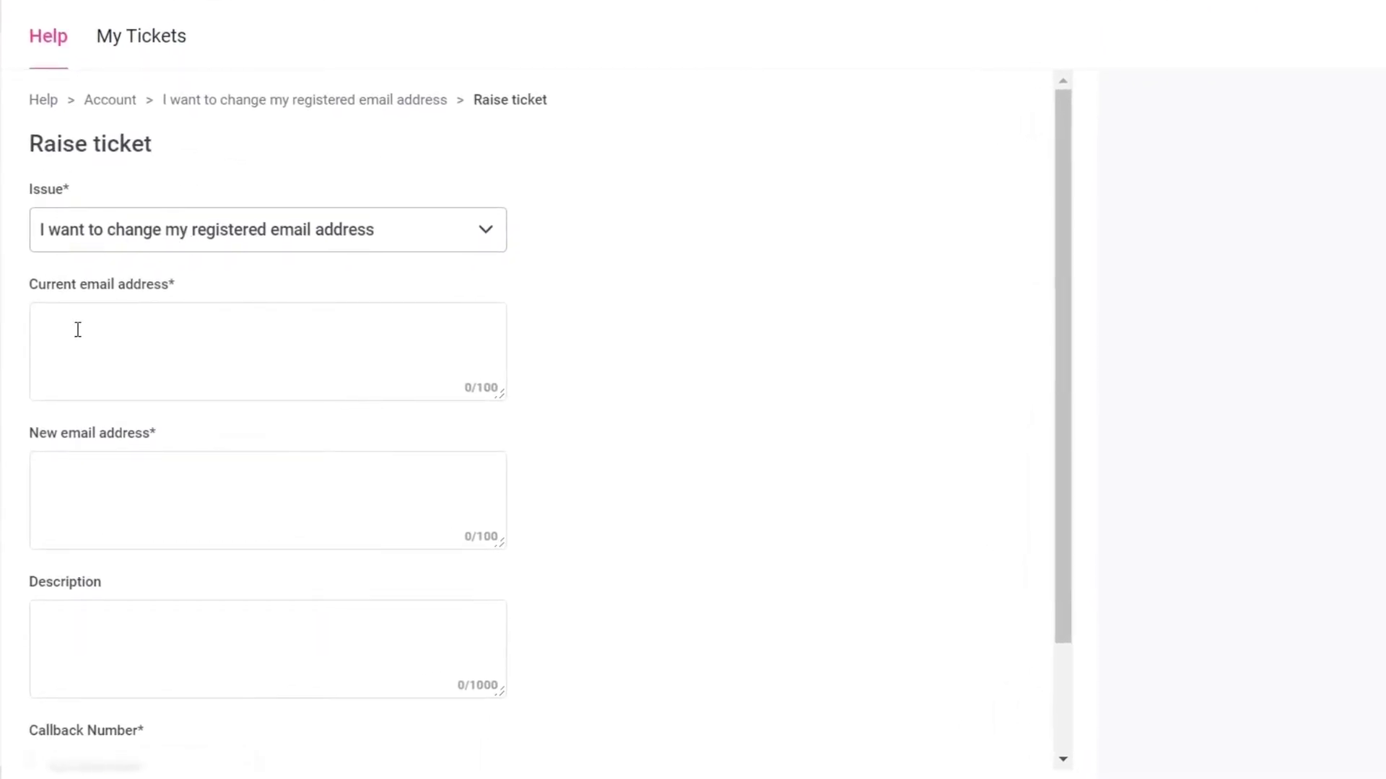
pyautogui.click(78, 330)
pyautogui.write('currente')
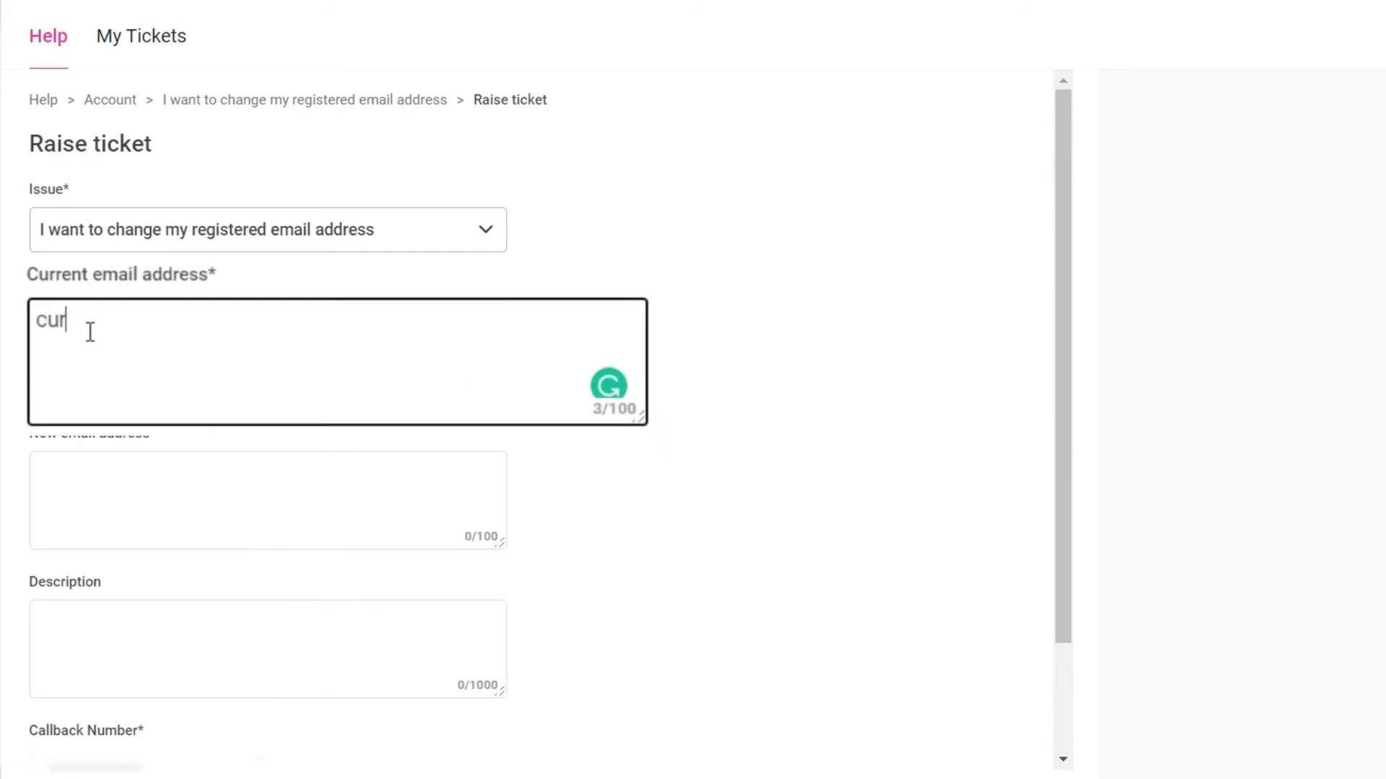
pyautogui.write('mailid@')
pyautogui.write('g')
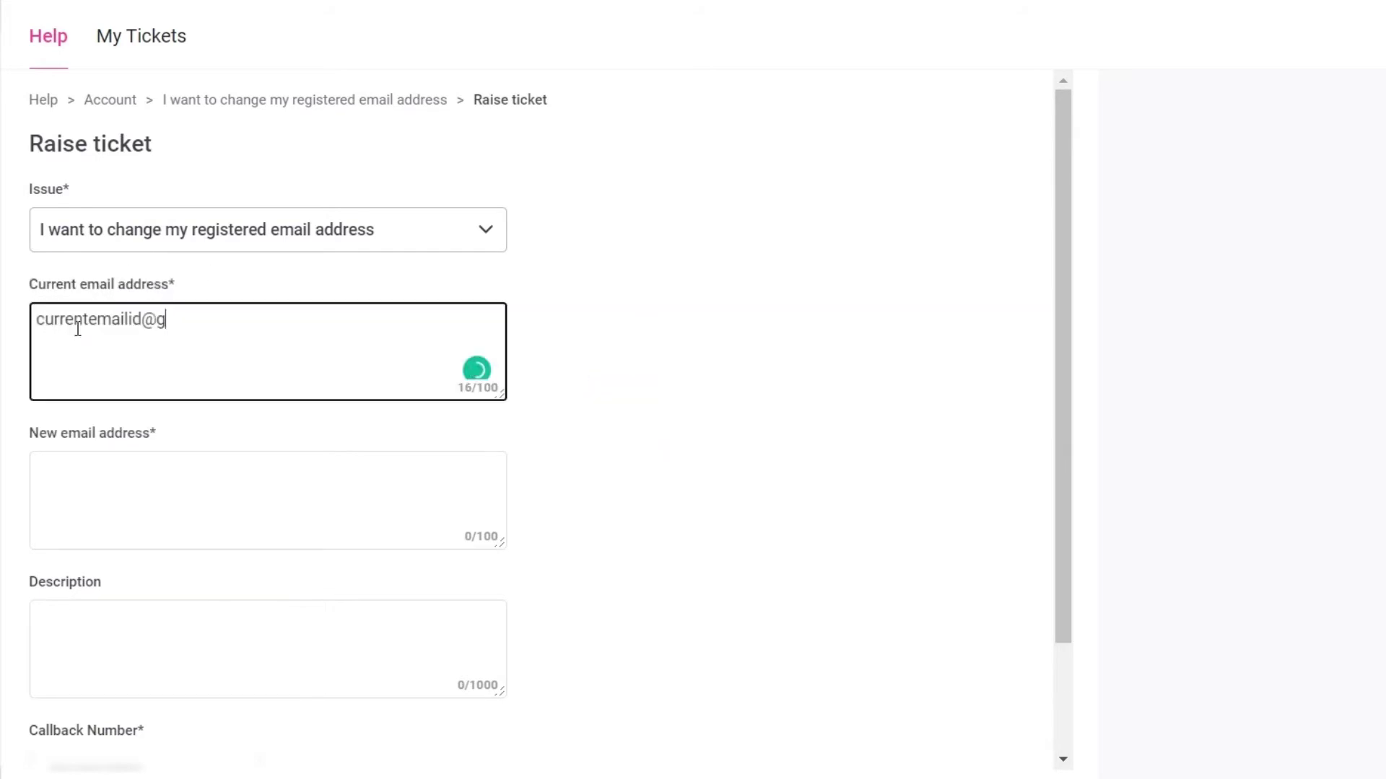
pyautogui.write('mail.com')
# Enter the new email address and begin the reason for the change.
pyautogui.click(74, 469)
pyautogui.write('new')
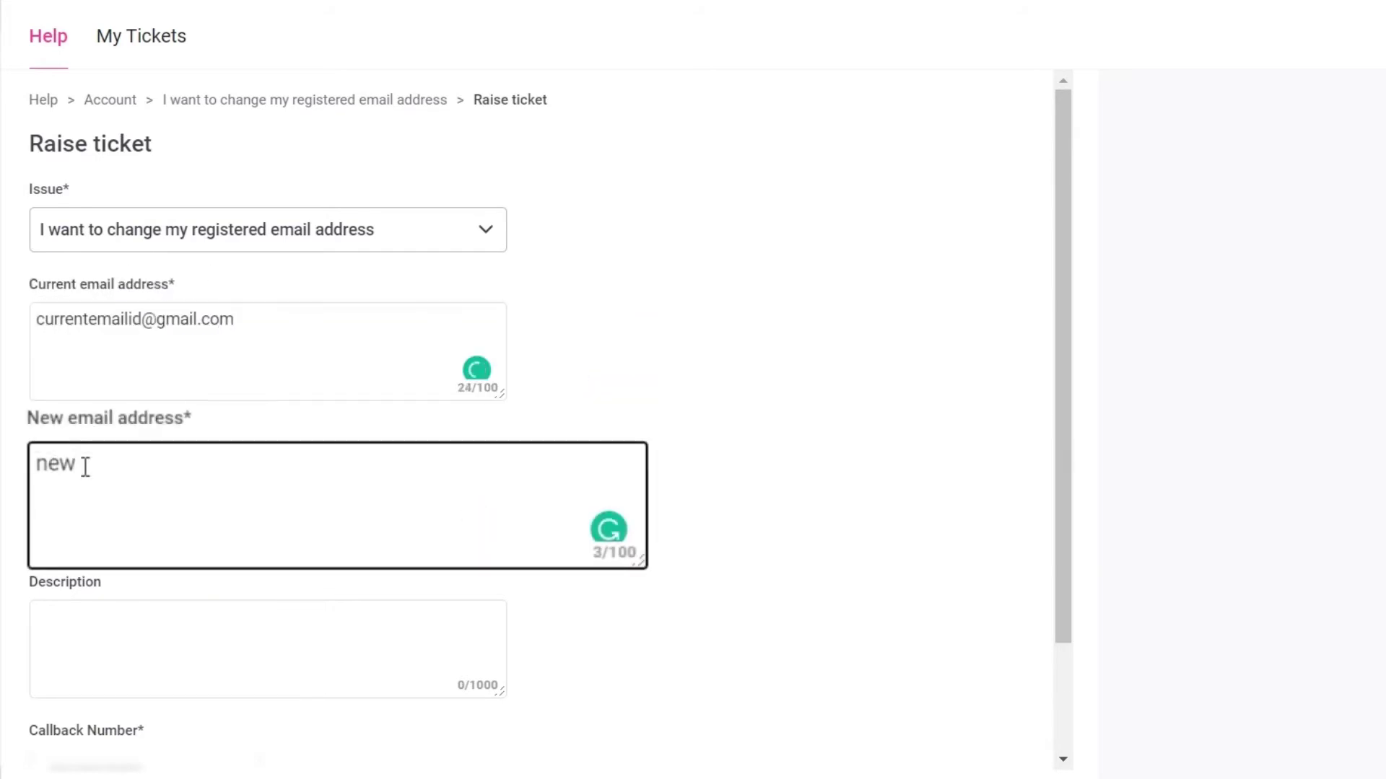
pyautogui.write('emailaddress@gmail.com')
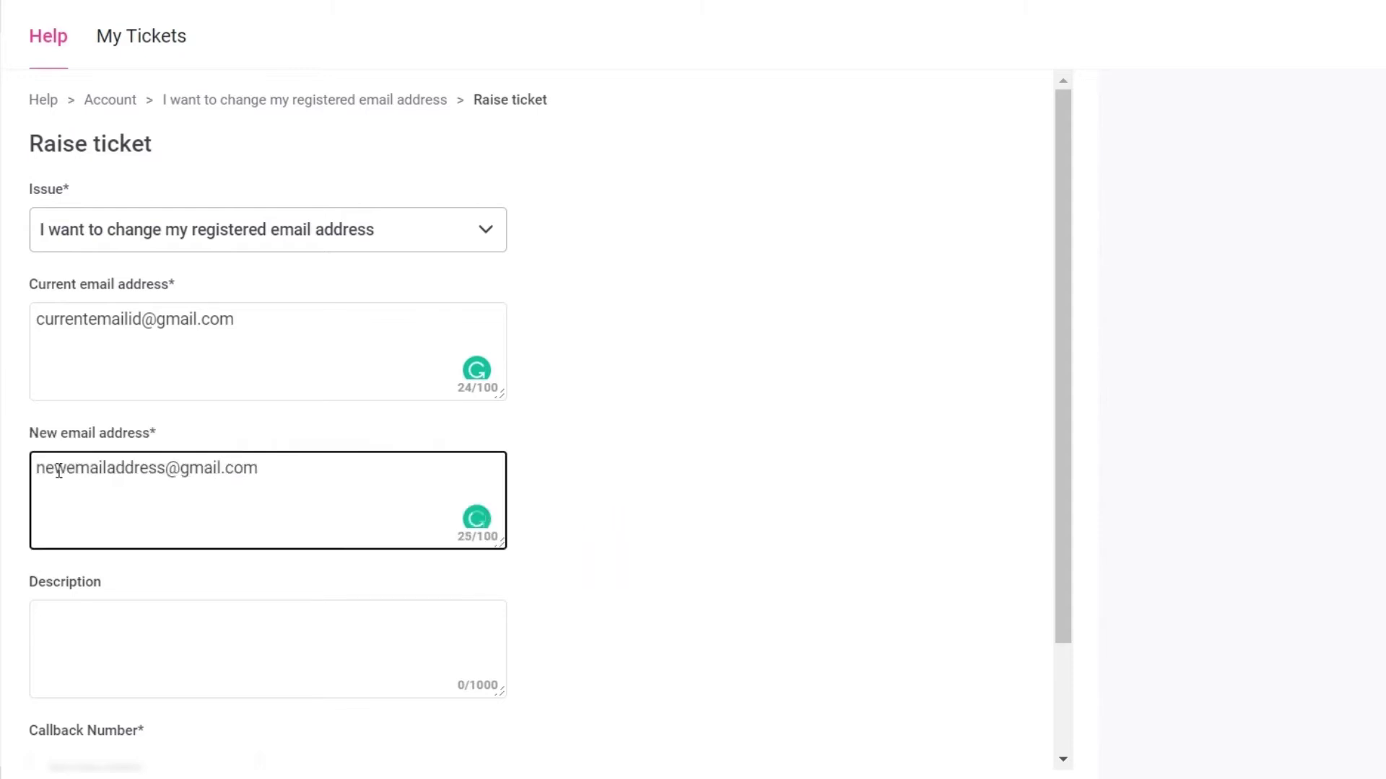
pyautogui.scroll(-2, 59, 470)
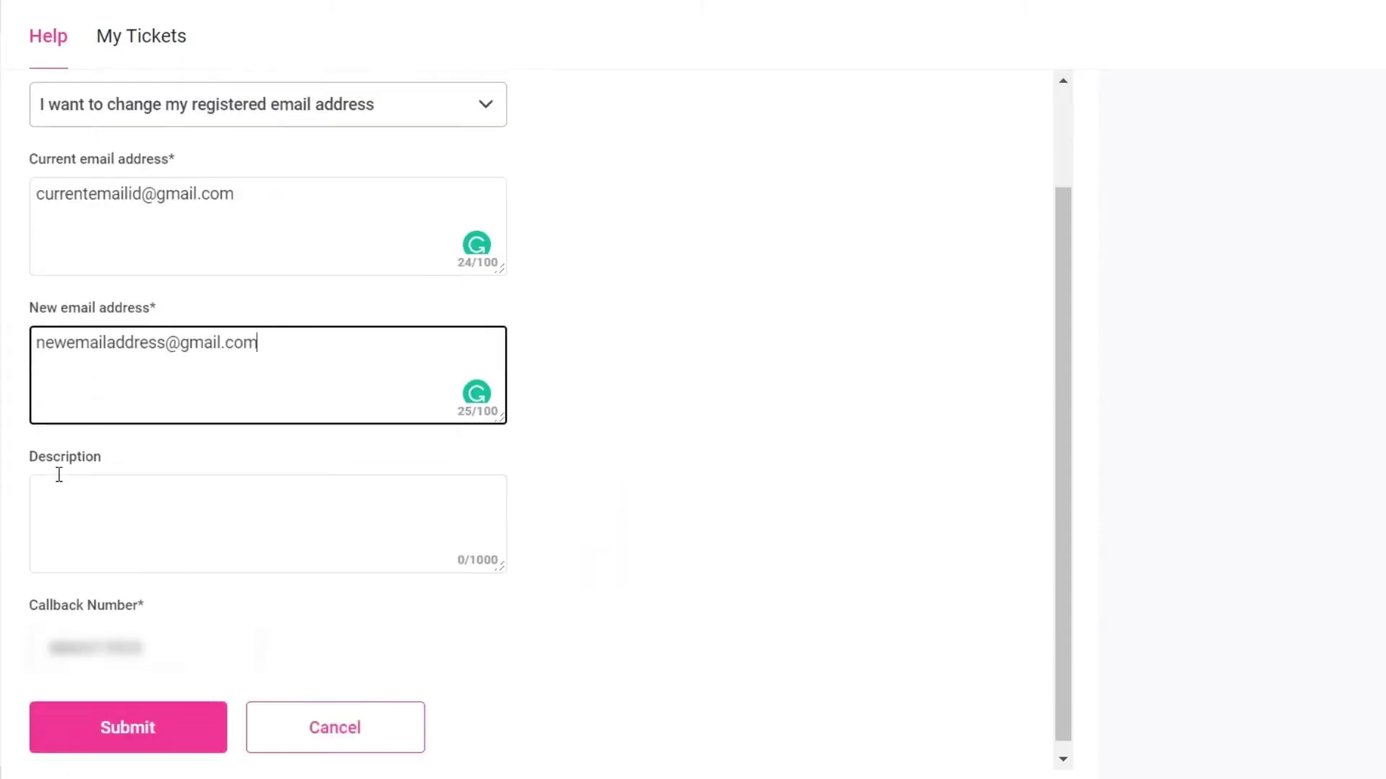
pyautogui.click(62, 486)
pyautogui.write('Using')
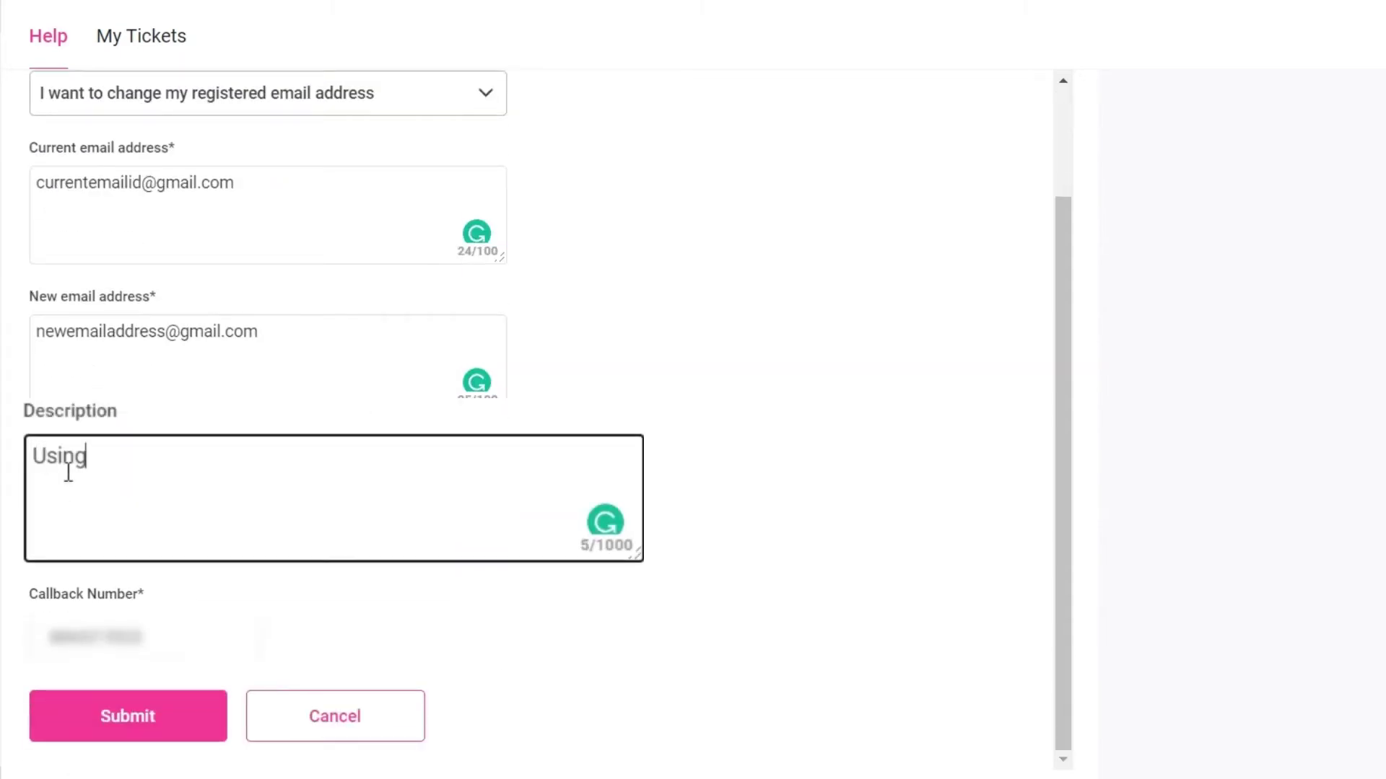
pyautogui.write(' current id')
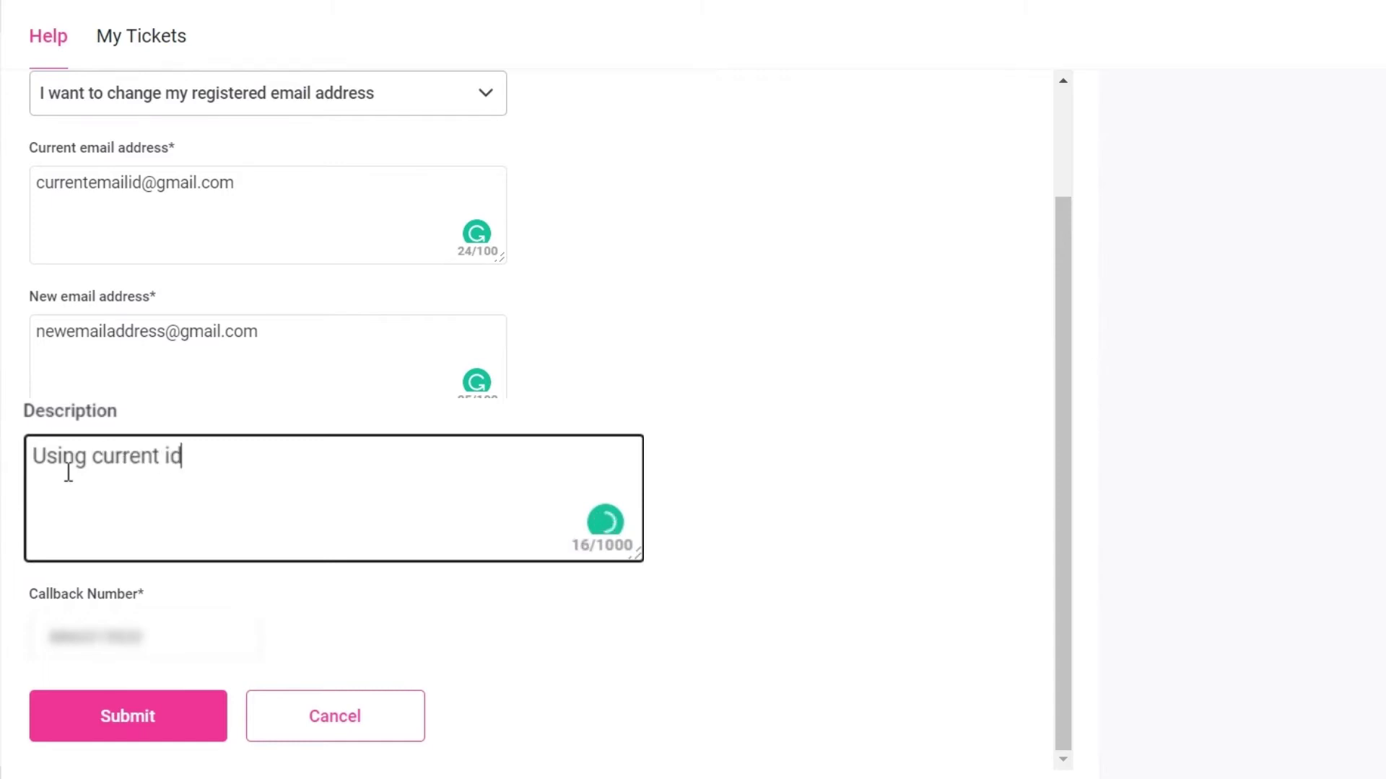
pyautogui.write('.')
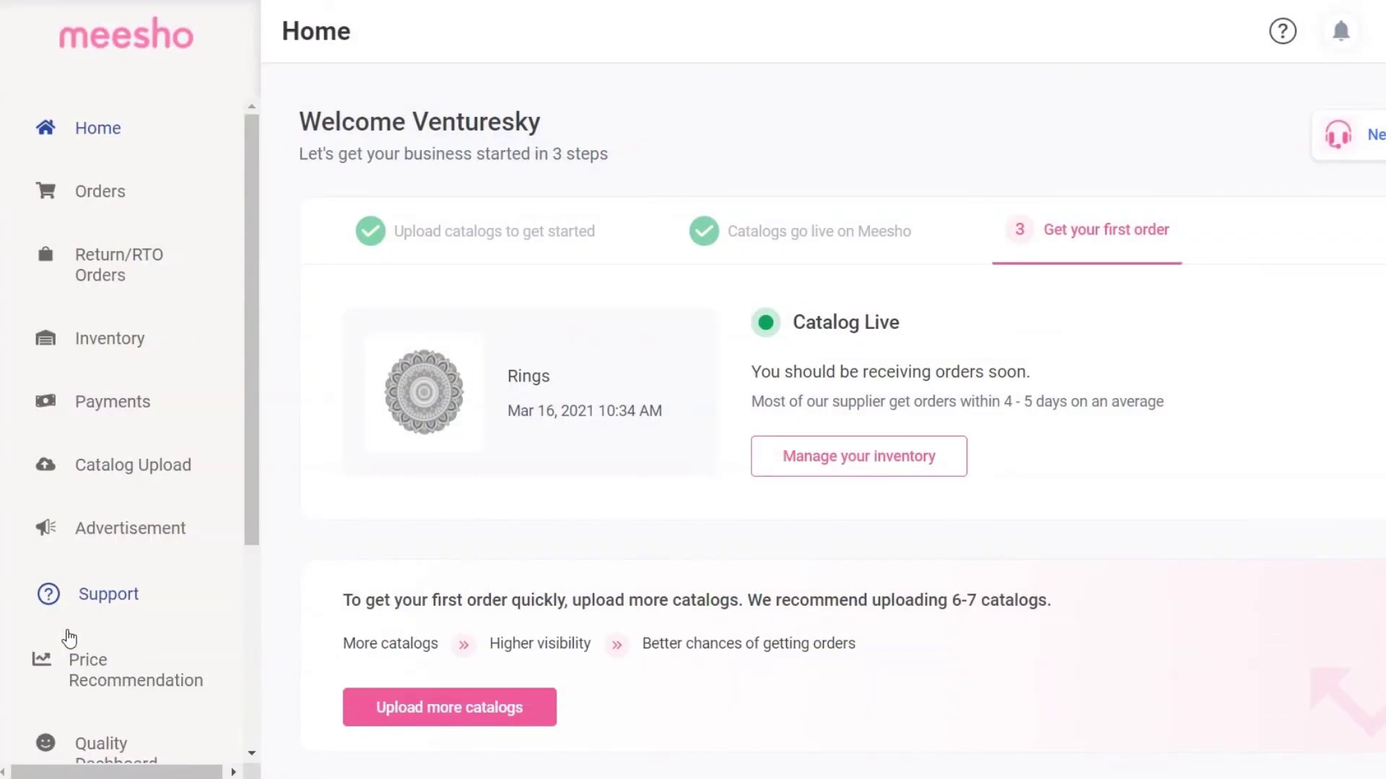
# From Support's Account topics, raise a ticket for 'I want to change my registered contact number'.
pyautogui.click(119, 593)
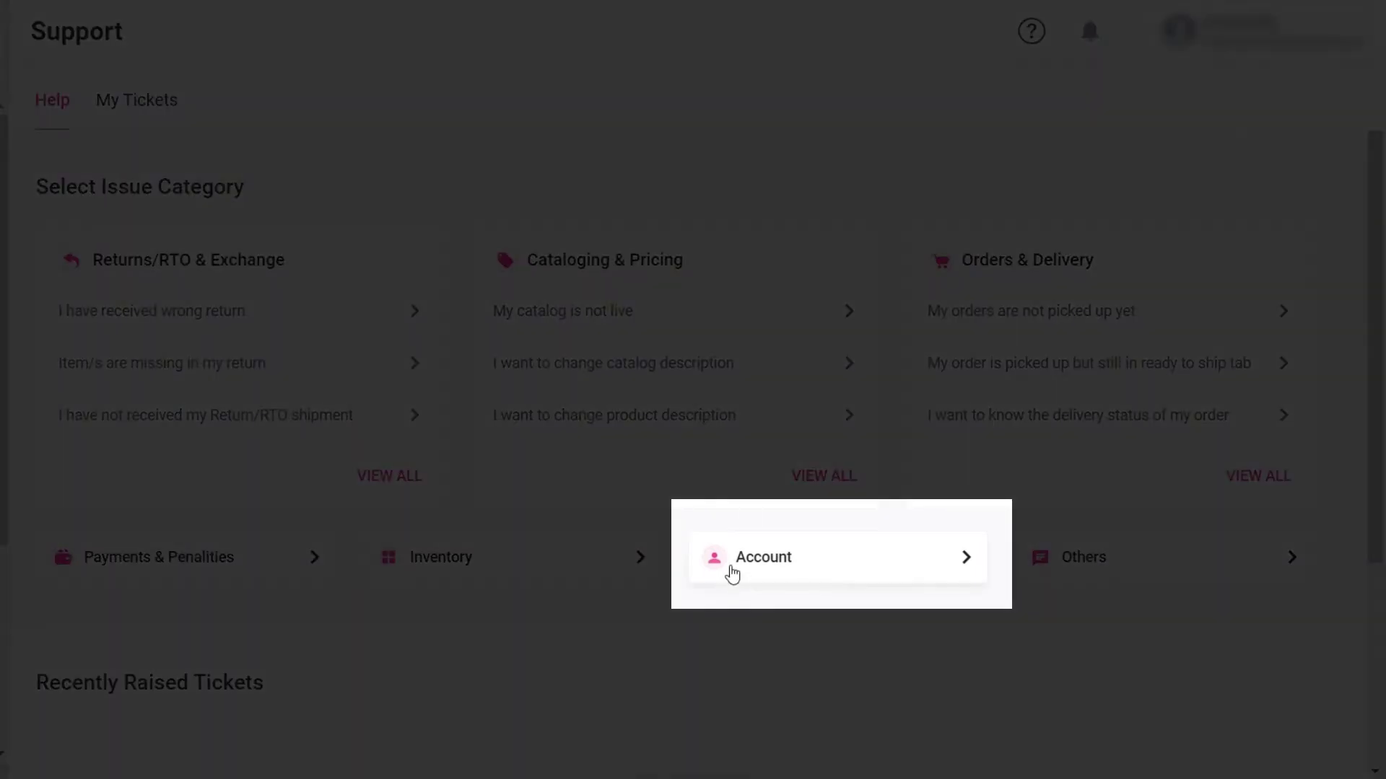
pyautogui.click(733, 573)
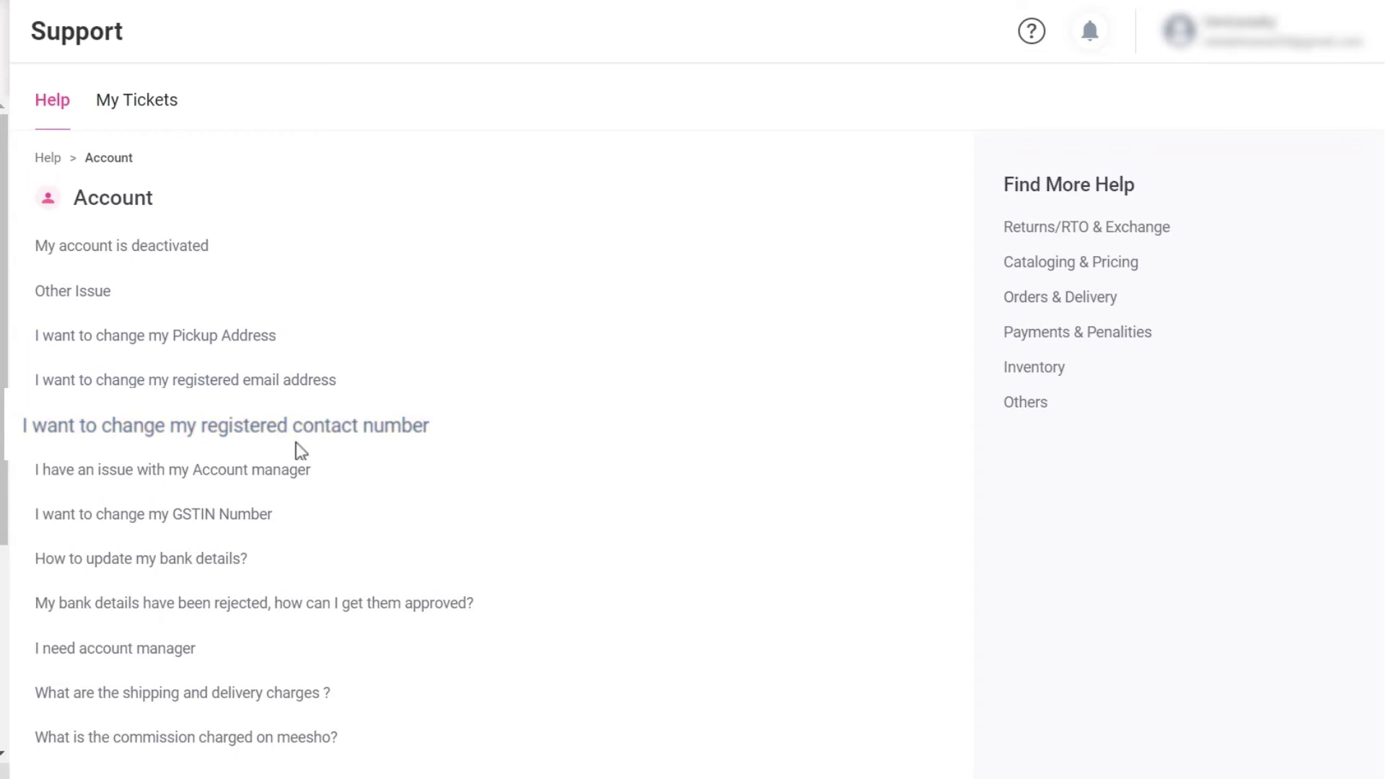
pyautogui.click(243, 431)
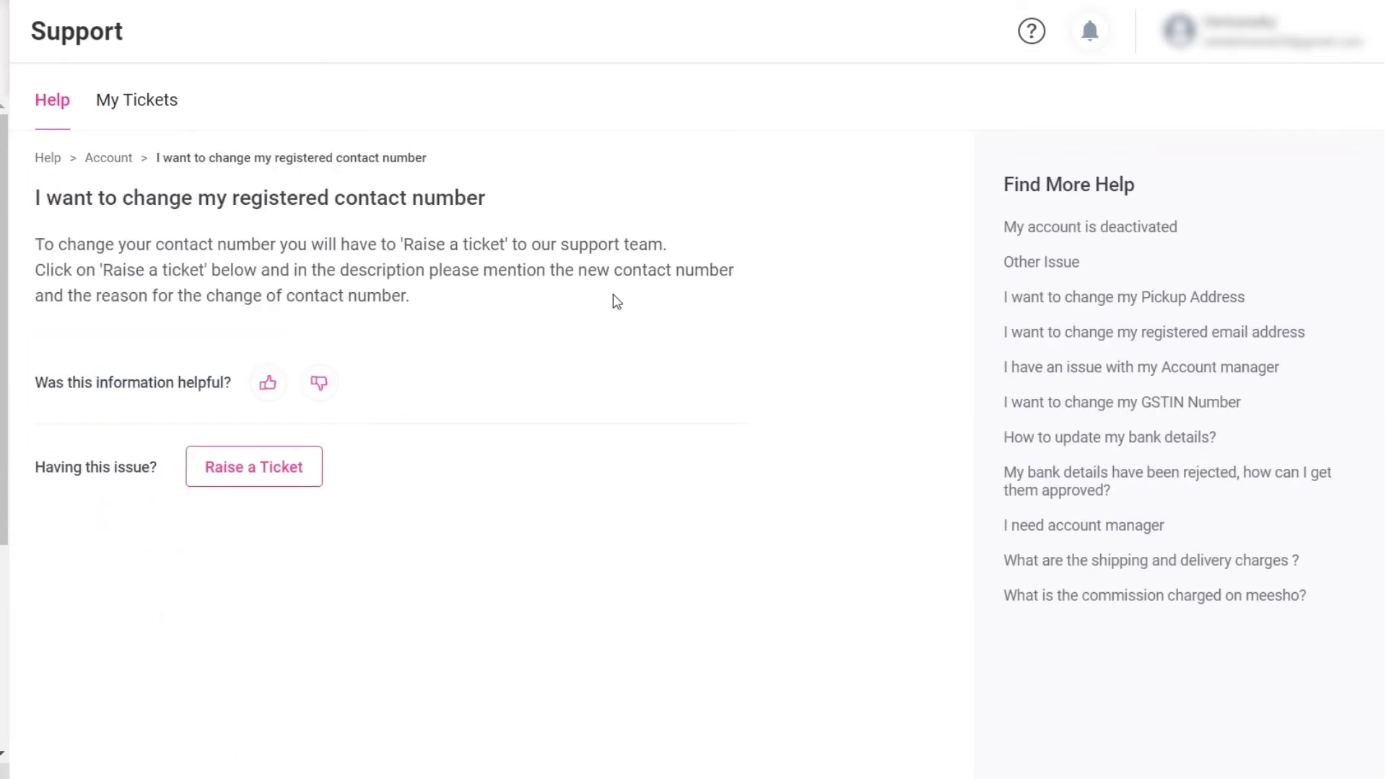
pyautogui.click(198, 471)
# Enter the new contact number and start the business reason in Description.
pyautogui.click(145, 356)
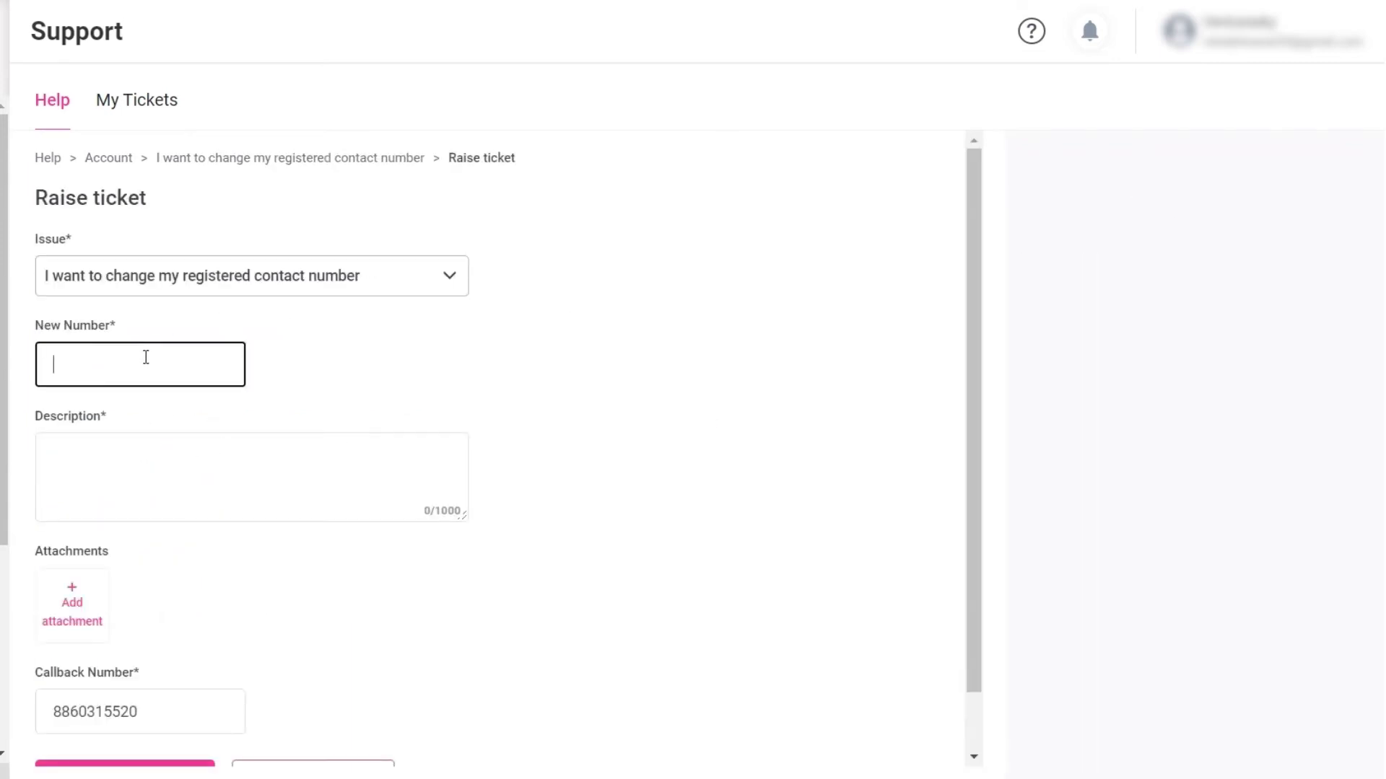
pyautogui.write('00')
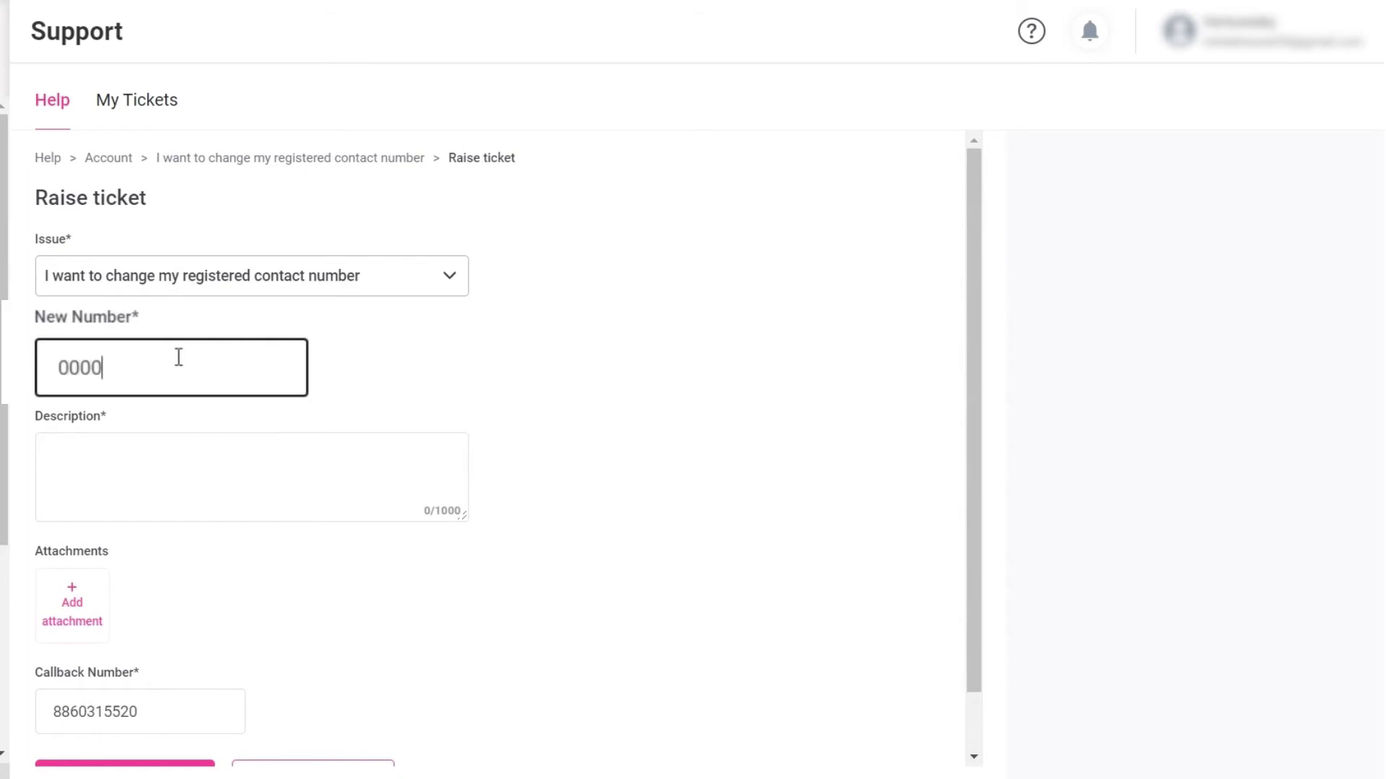
pyautogui.write('000000')
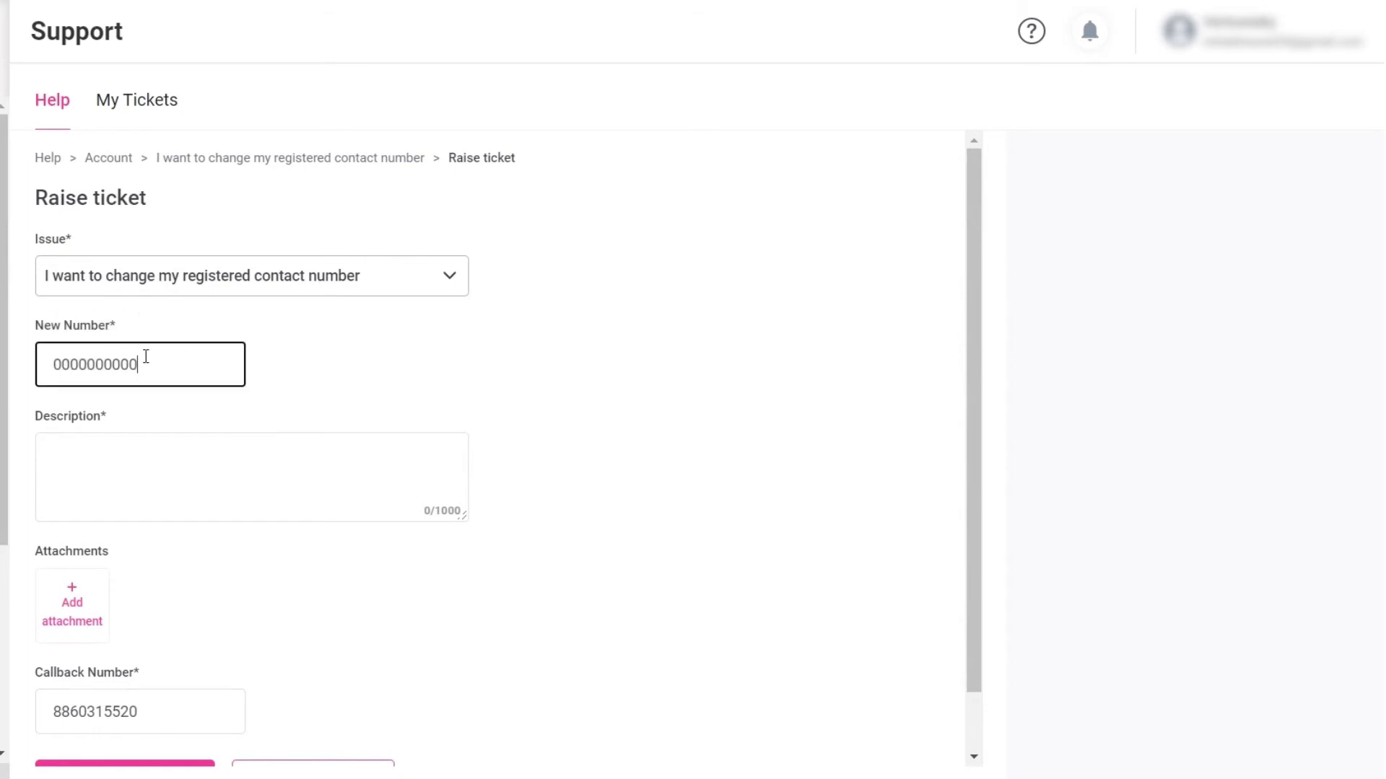
pyautogui.click(151, 444)
pyautogui.write('Took')
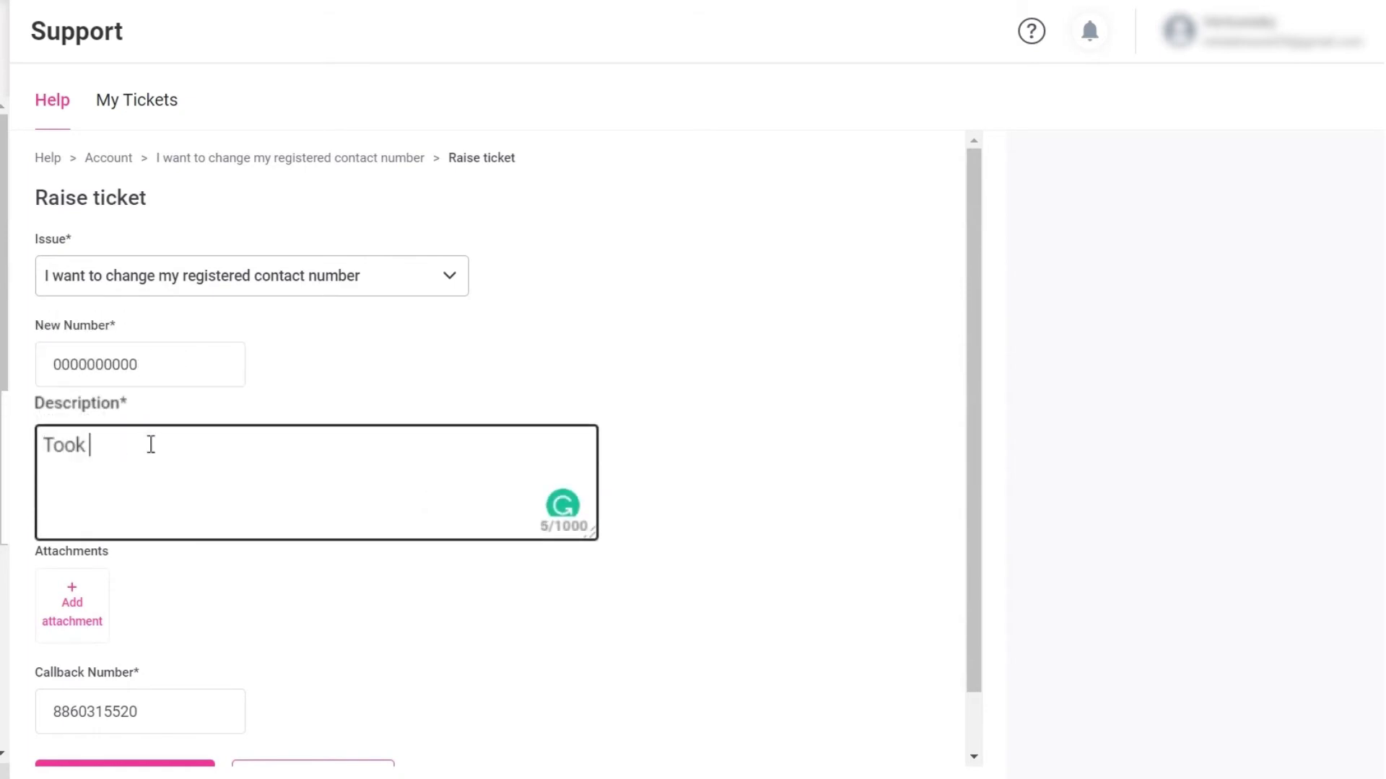
pyautogui.write(' a new number for b')
pyautogui.write('usiness puposes')
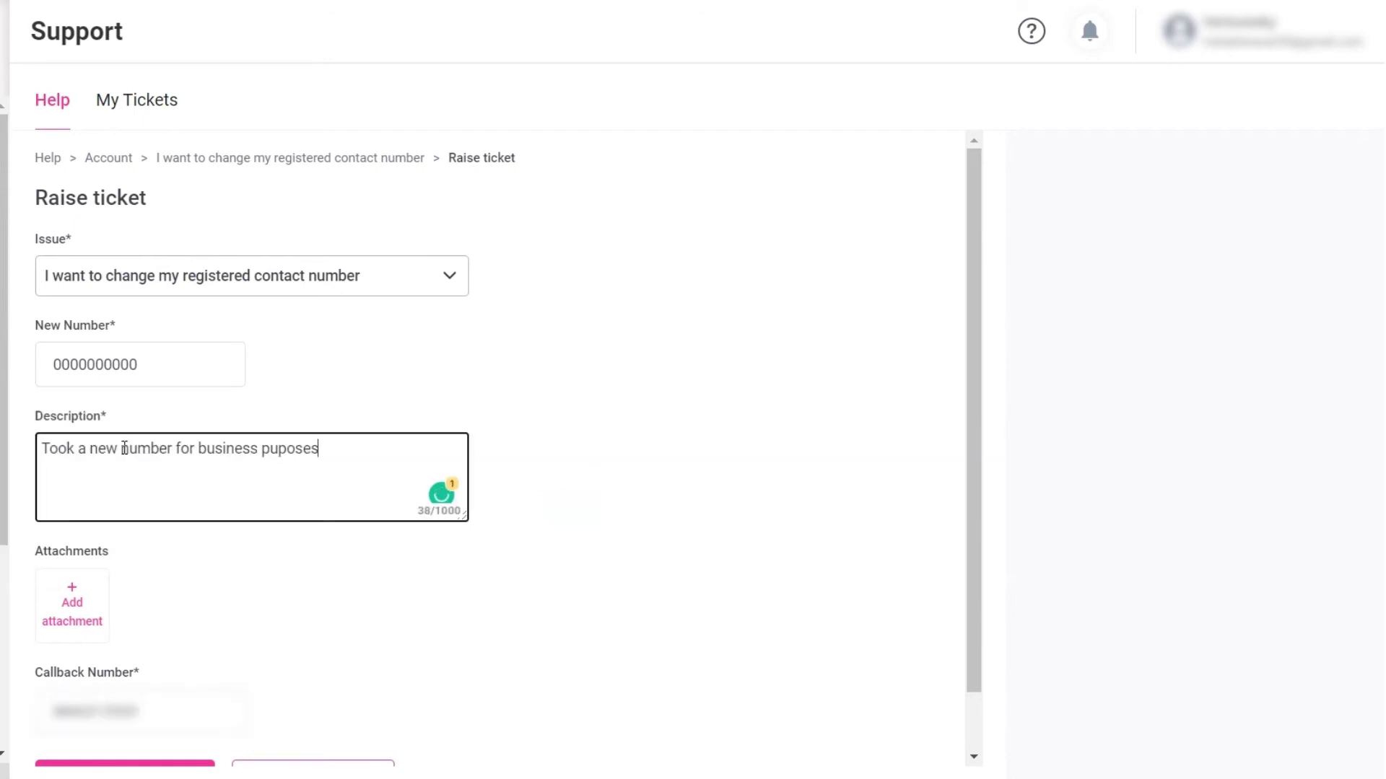
pyautogui.scroll(-2, 188, 625)
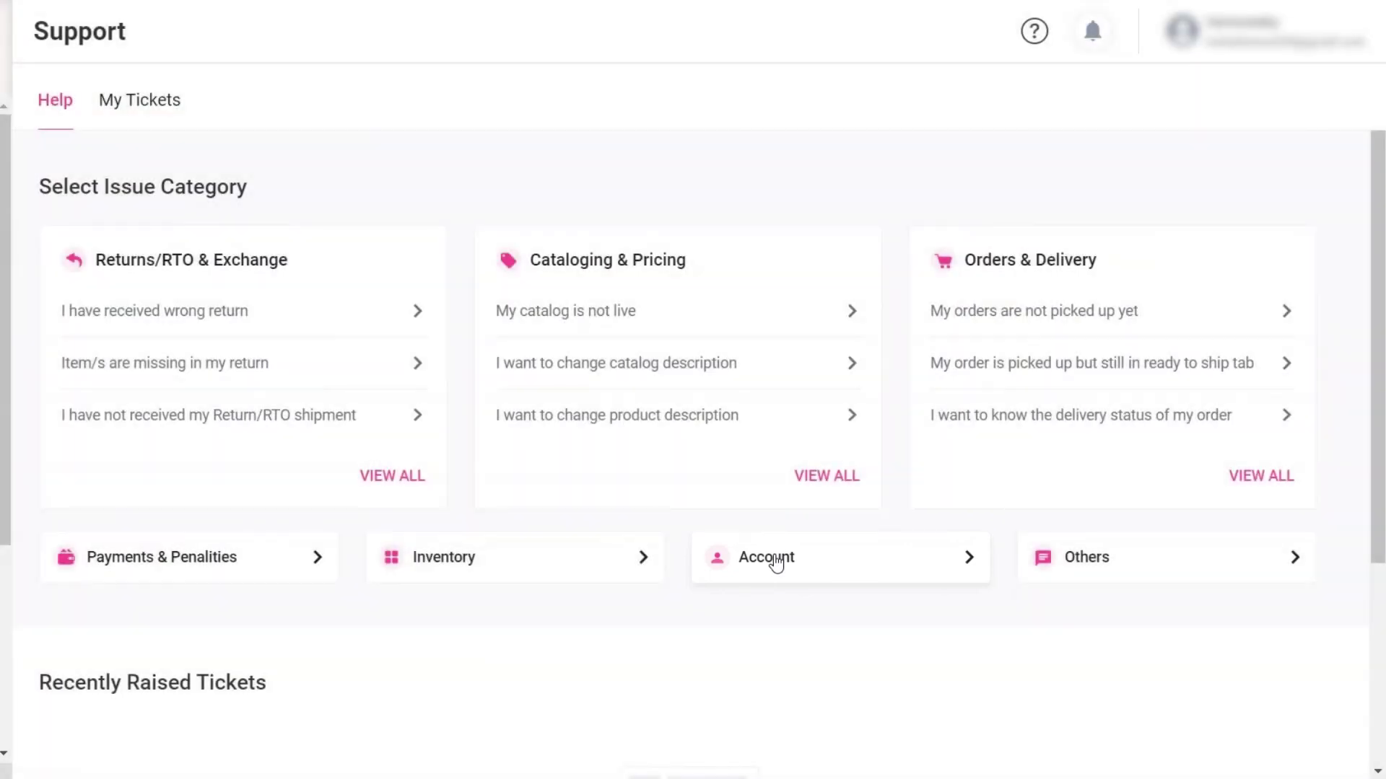
# Raise a ticket from the Account topic 'I want to change my GSTIN Number'.
pyautogui.click(775, 561)
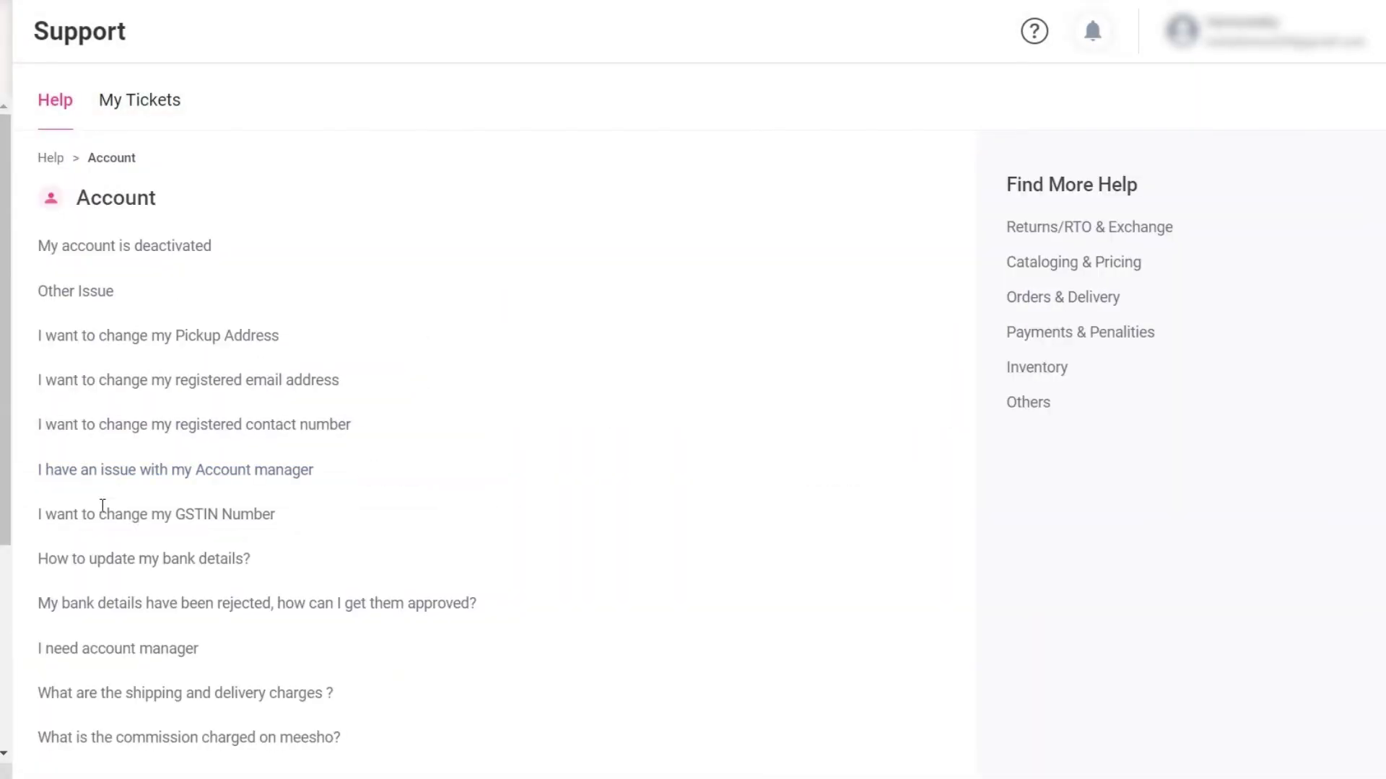
pyautogui.click(207, 519)
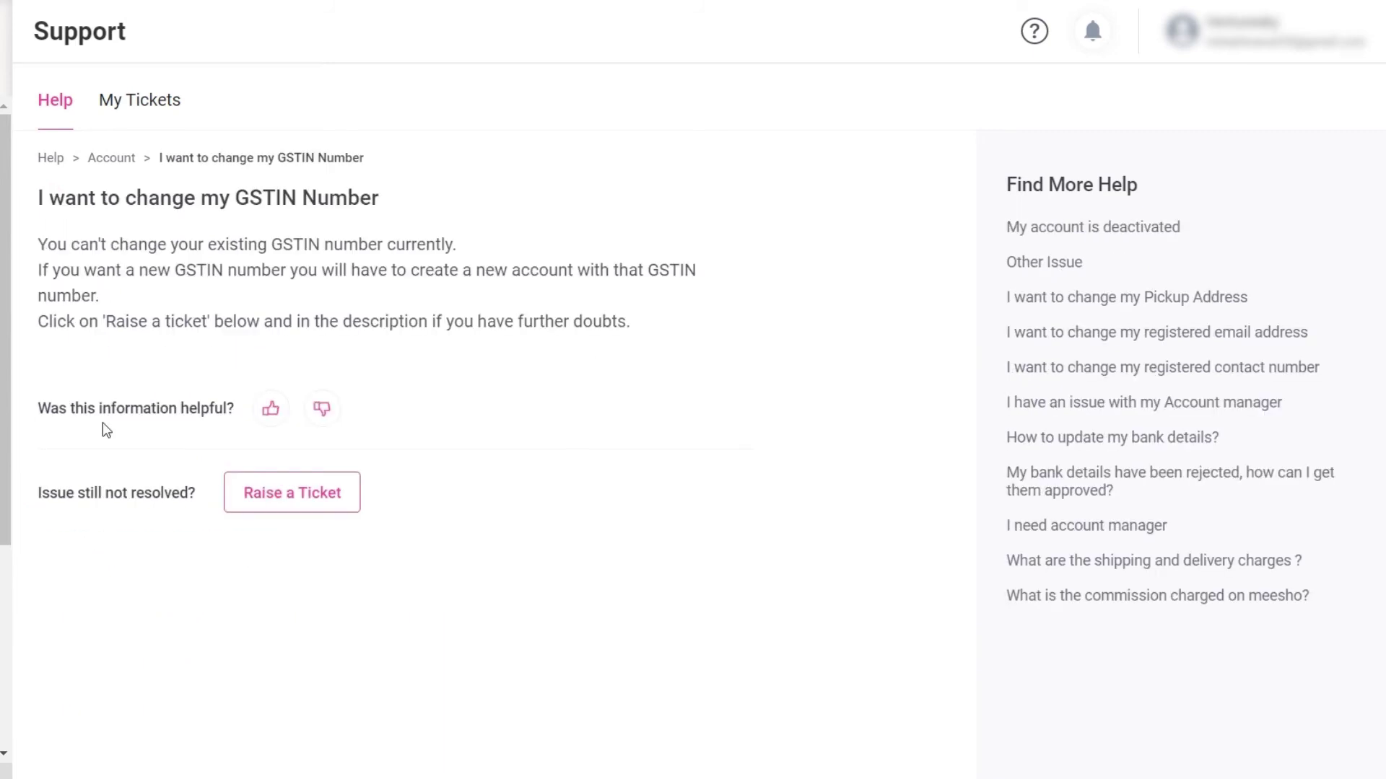
pyautogui.click(228, 512)
# Describe that the GST number needs updation and submit the ticket.
pyautogui.click(123, 360)
pyautogui.write('GST')
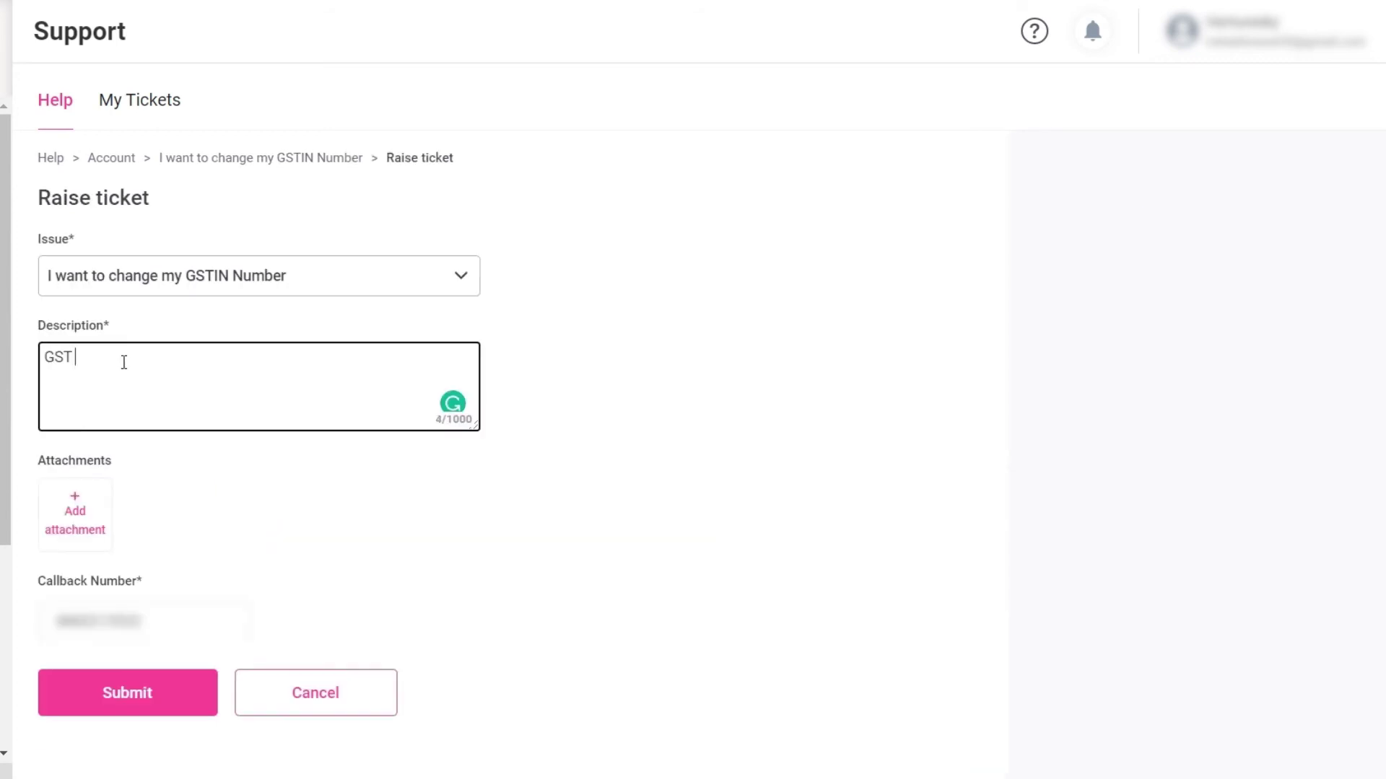
pyautogui.write(' number needs updation')
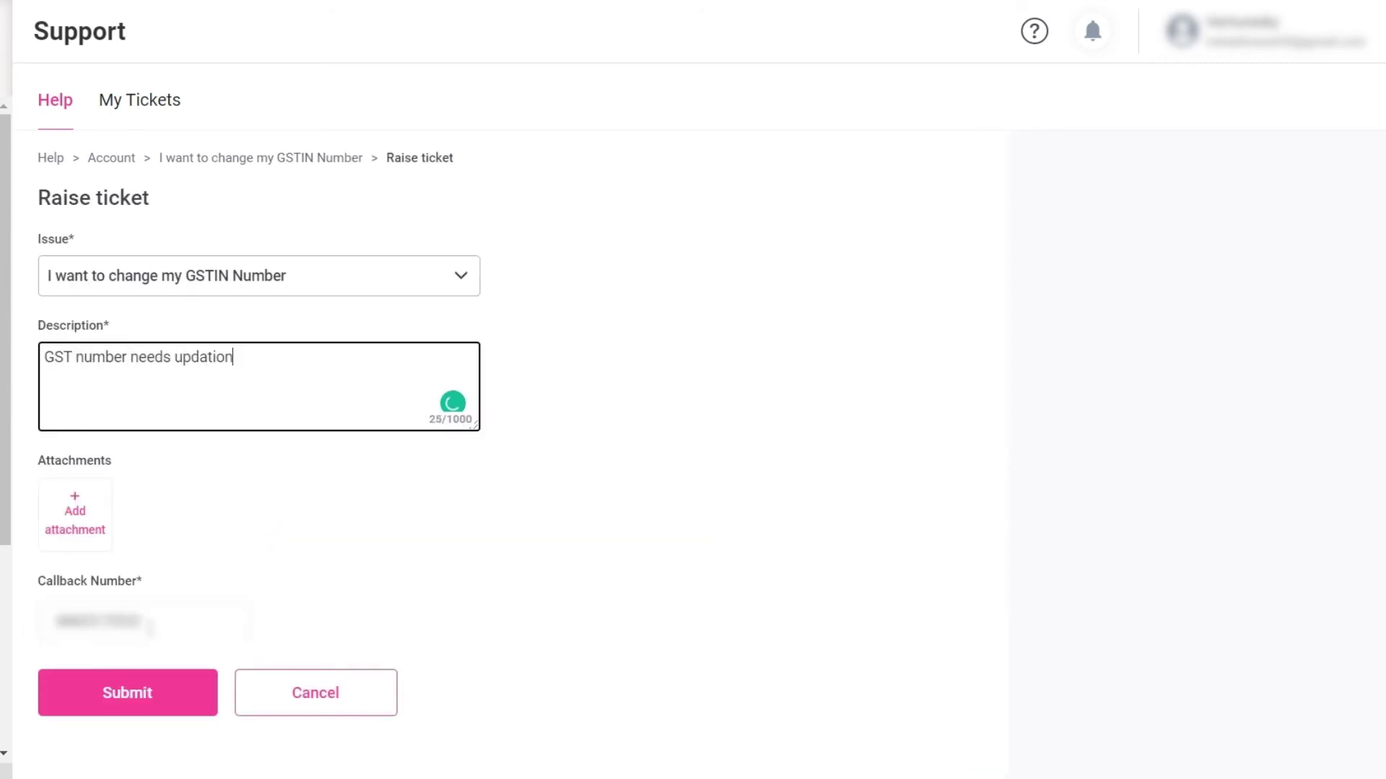
pyautogui.click(95, 692)
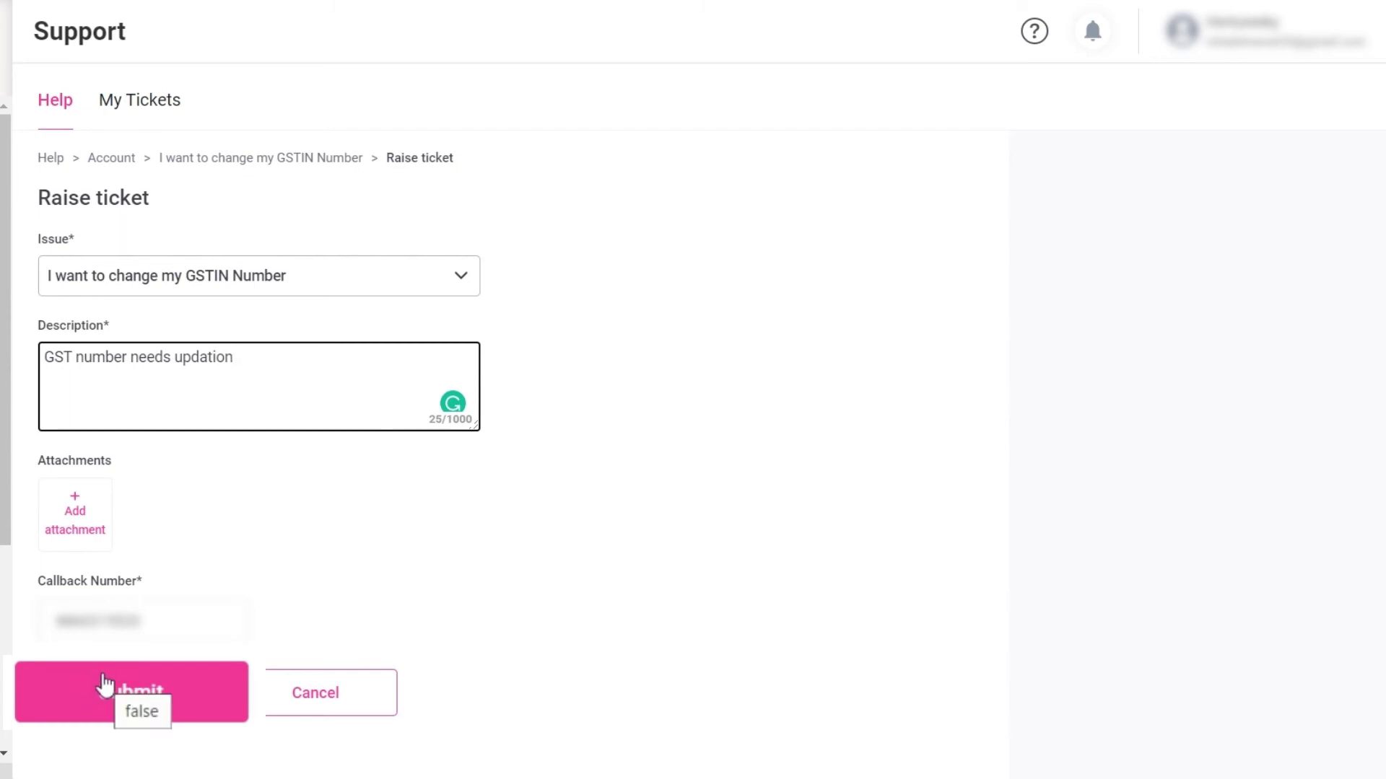